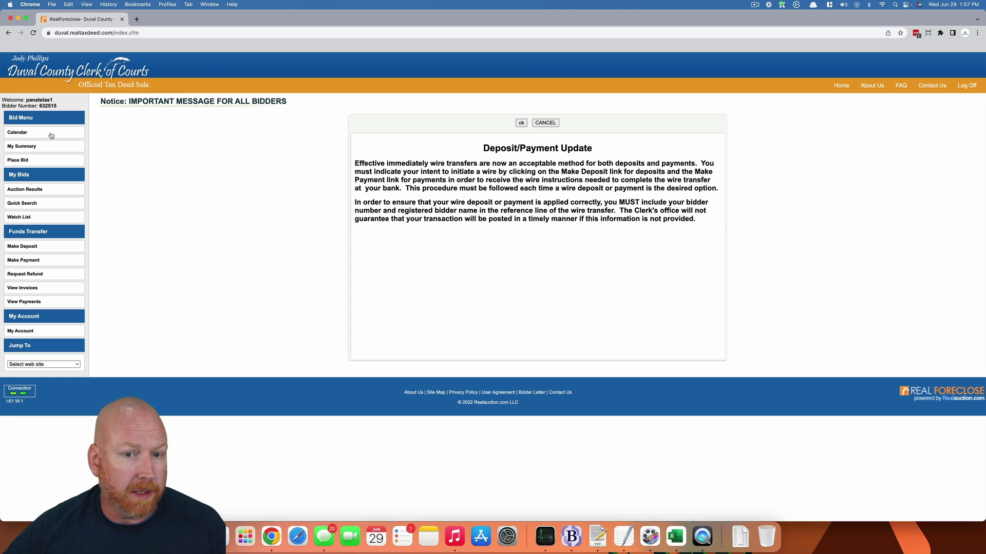
- Accept the Deposit/Payment Update notice for bidders and open the Quick Search report
{"action": "left_click", "coordinate": [523, 123]}
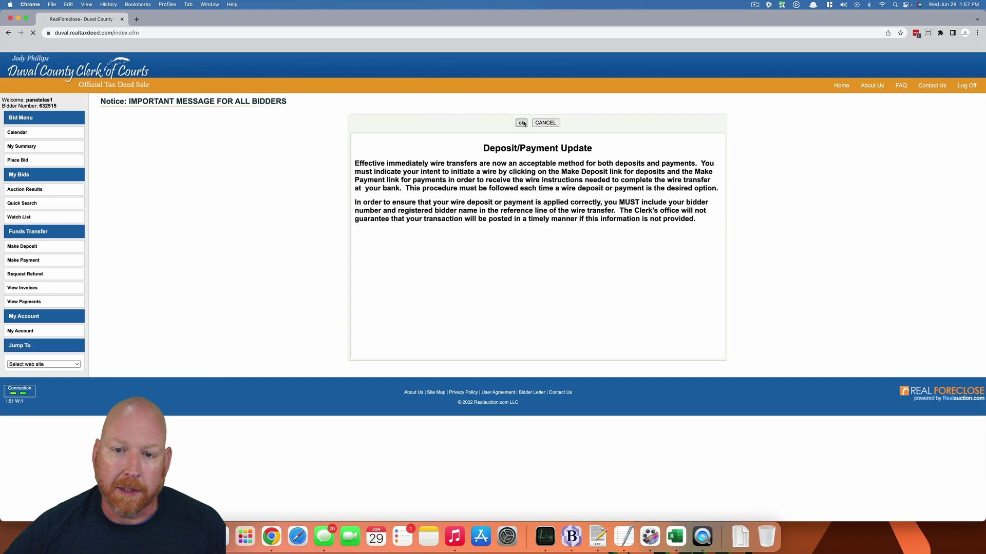
{"action": "left_click", "coordinate": [522, 124]}
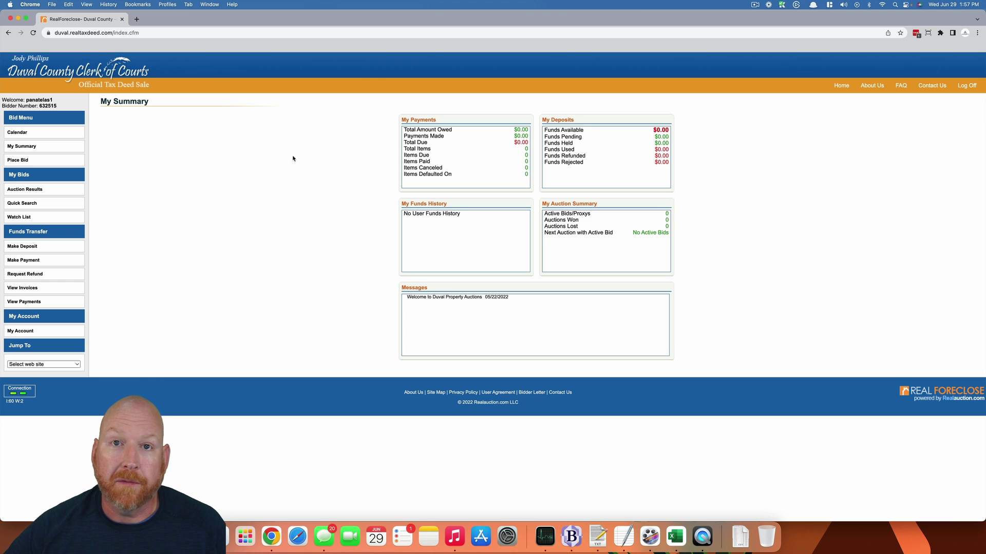
{"action": "left_click", "coordinate": [42, 204]}
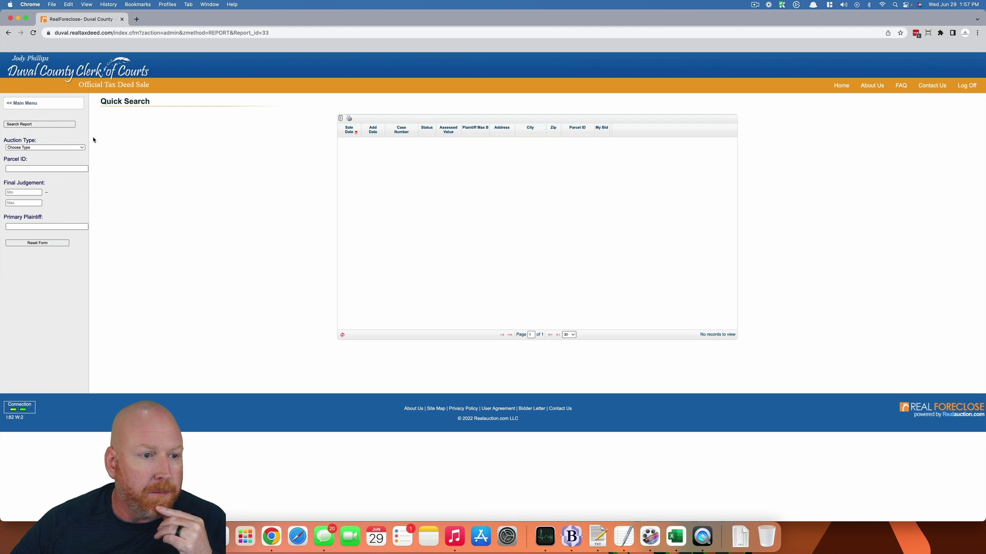
- Run the report search with the auction type set to TaxDeed
{"action": "left_click", "coordinate": [47, 148]}
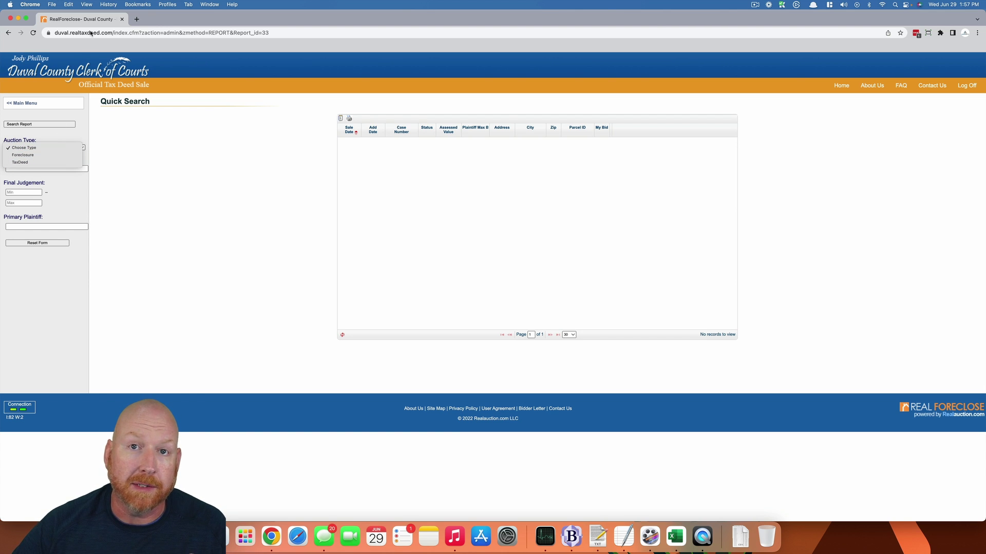
{"action": "left_click", "coordinate": [56, 162]}
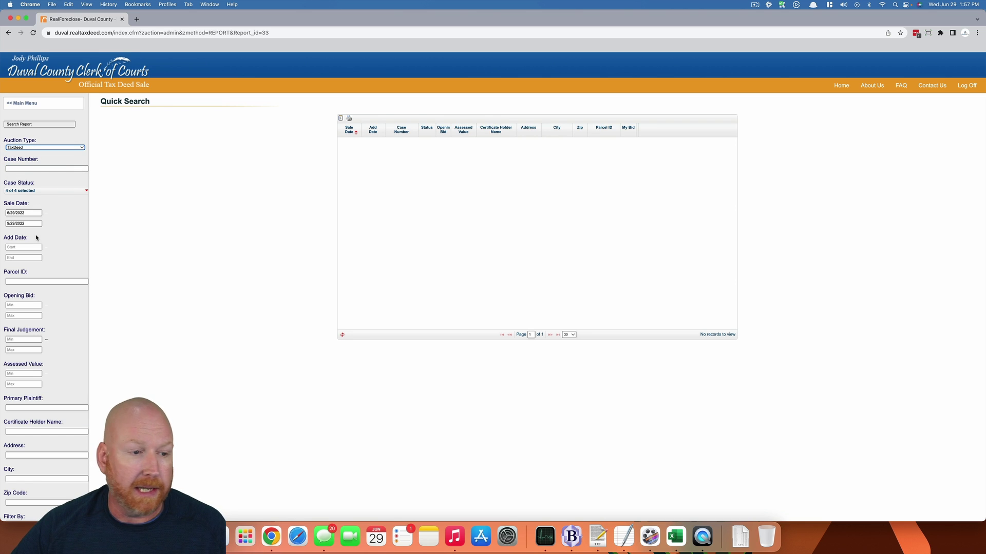
{"action": "left_click", "coordinate": [35, 125]}
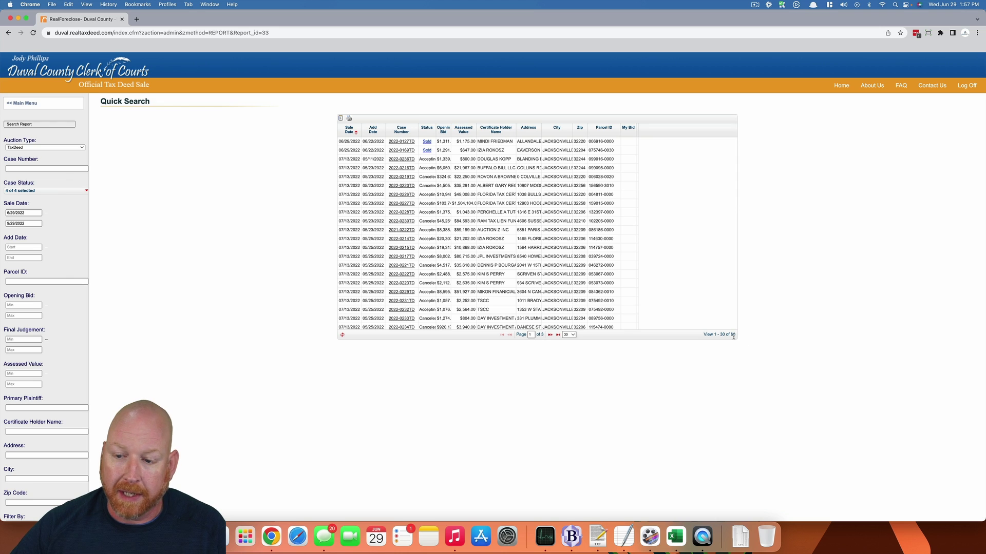
- Export the tax deed results to a spreadsheet, then reposition and widen its Excel window to show more columns
{"action": "left_click", "coordinate": [341, 119]}
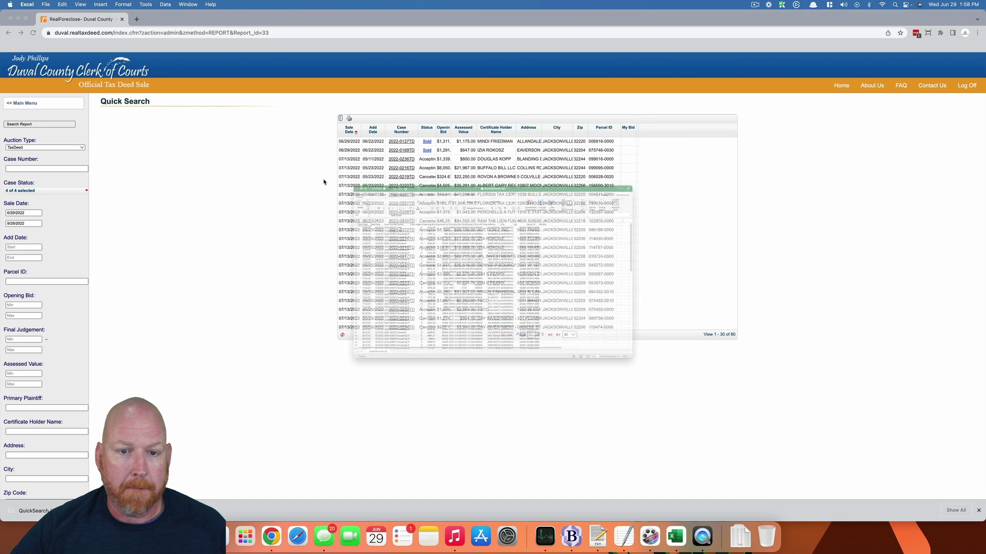
{"action": "left_click_drag", "start_coordinate": [438, 105], "coordinate": [409, 21]}
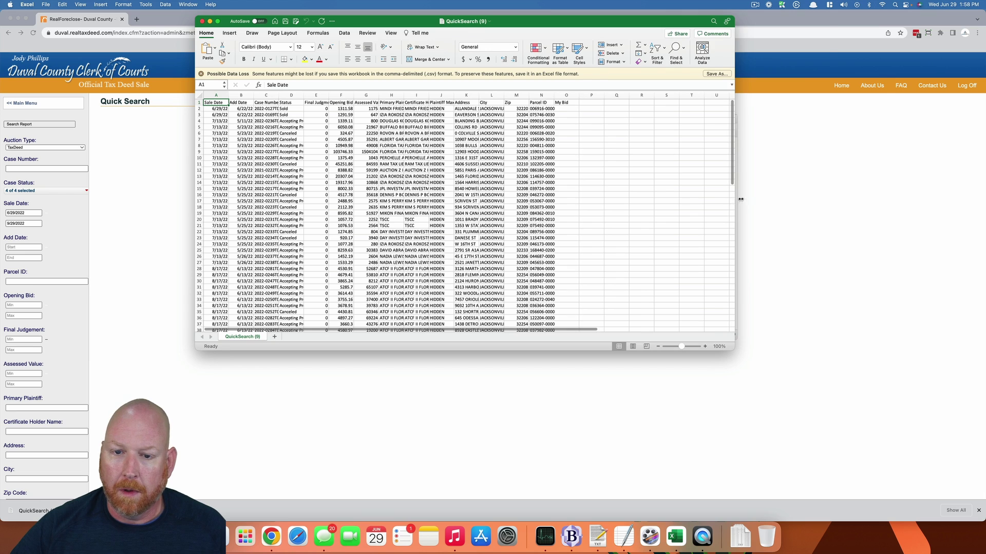
{"action": "left_click_drag", "start_coordinate": [736, 200], "coordinate": [922, 200]}
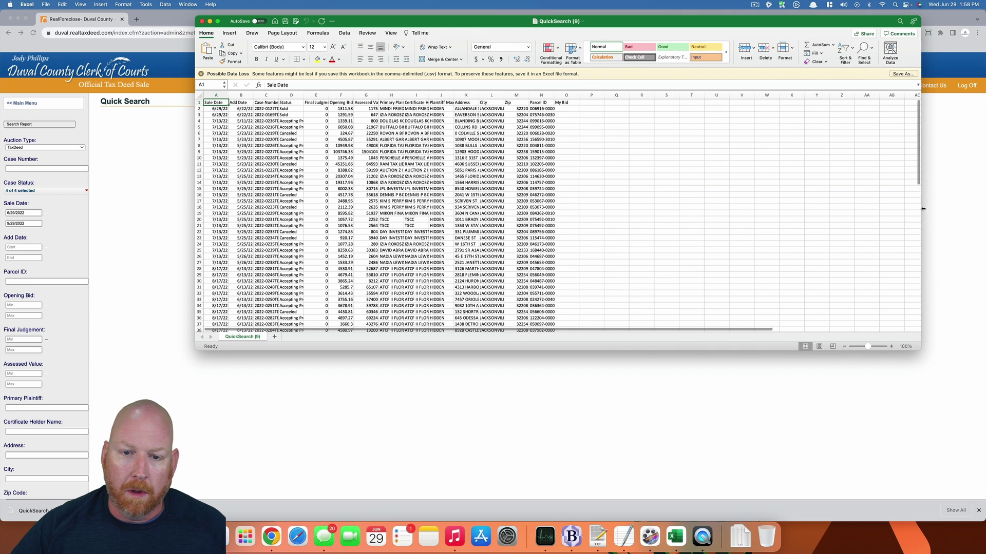
- Autofit columns A through N, from Sale Date to Parcel ID, to their contents
{"action": "left_click", "coordinate": [216, 95]}
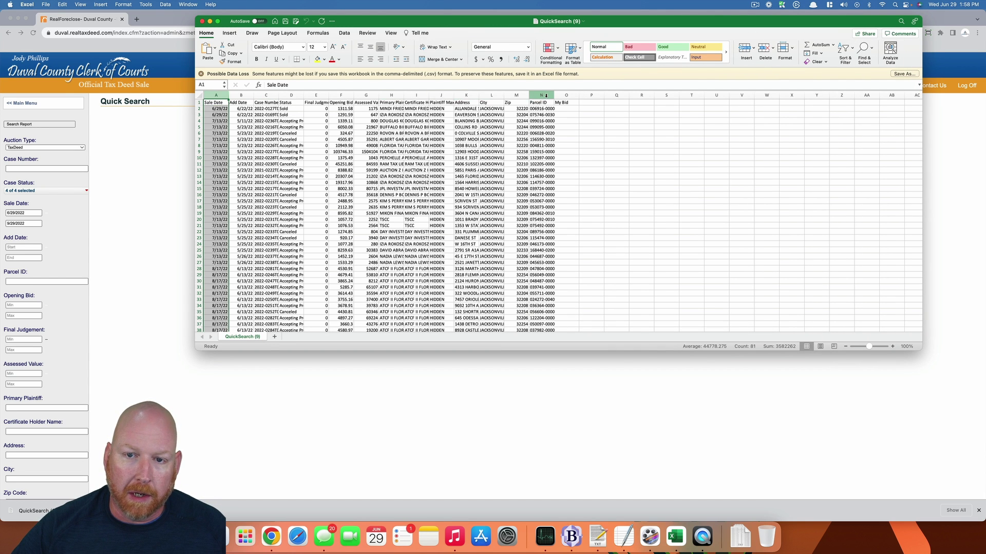
{"action": "left_click", "coordinate": [542, 95], "text": "shift"}
{"action": "double_click", "coordinate": [554, 94]}
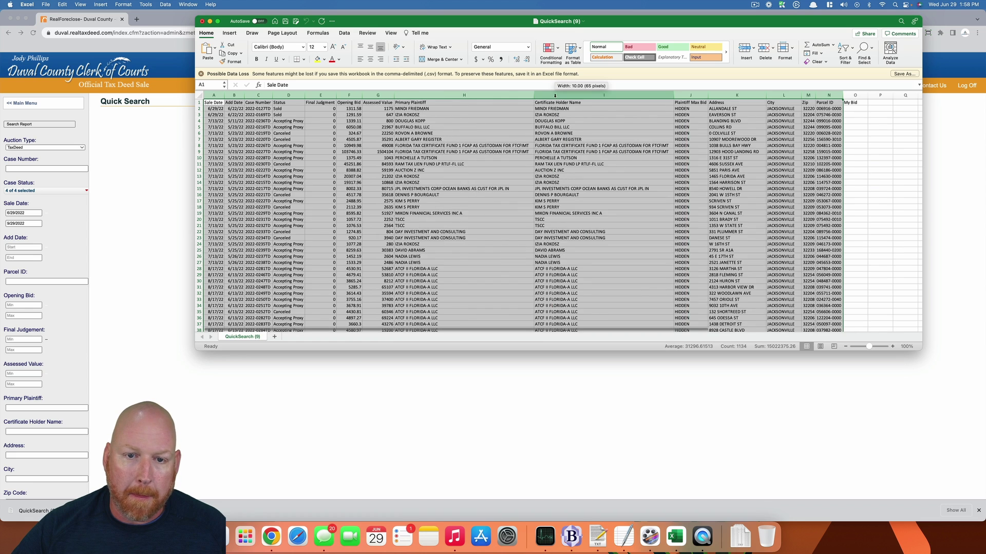
{"action": "left_click", "coordinate": [333, 143]}
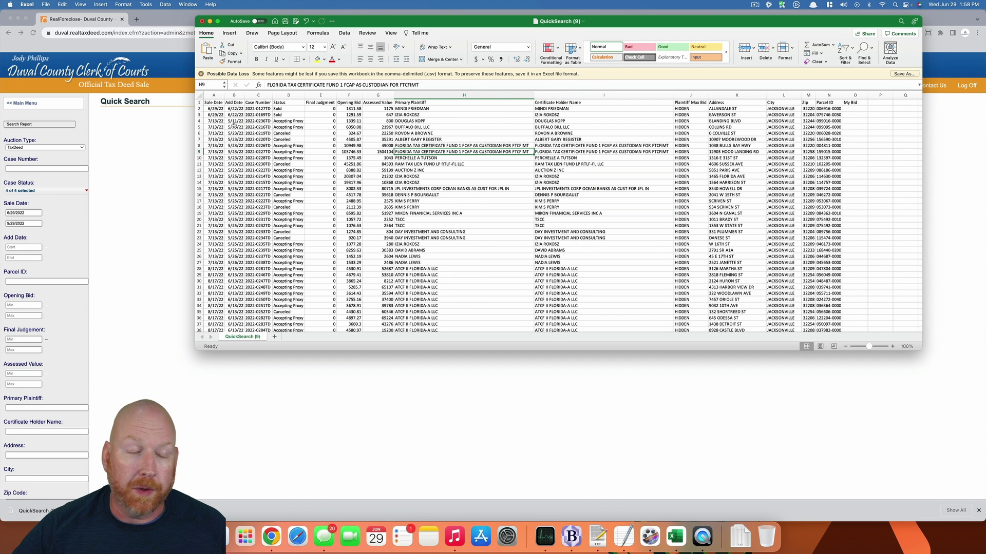
- Examine the Sale Date, Add Date, Address and Parcel ID columns of the exported list
{"action": "left_click", "coordinate": [211, 95]}
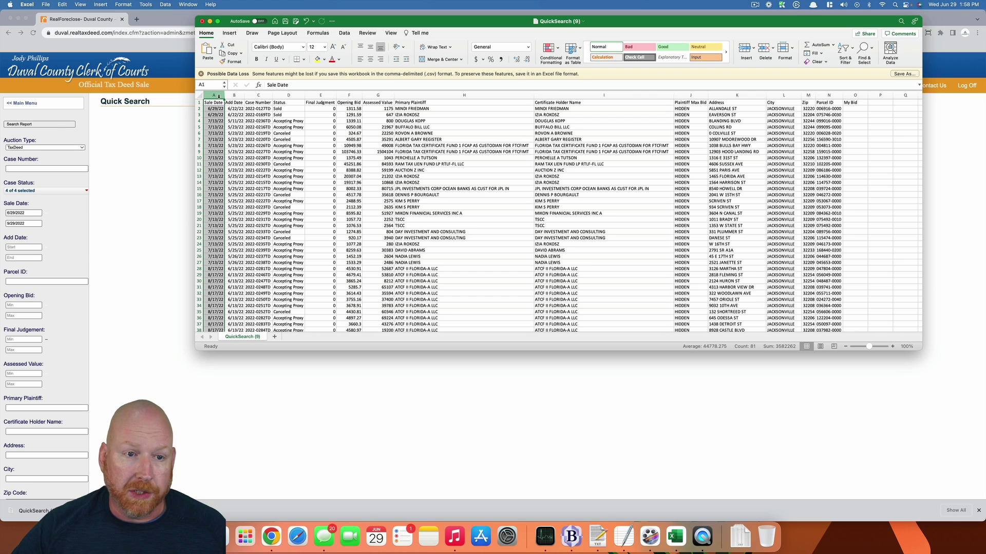
{"action": "left_click", "coordinate": [233, 95]}
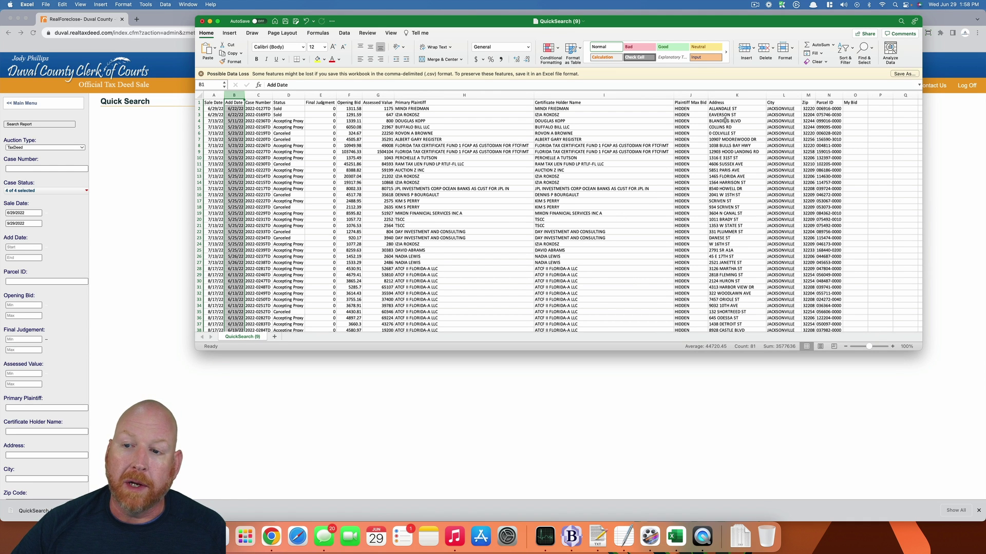
{"action": "scroll", "coordinate": [751, 129], "scroll_direction": "right", "scroll_amount": 1}
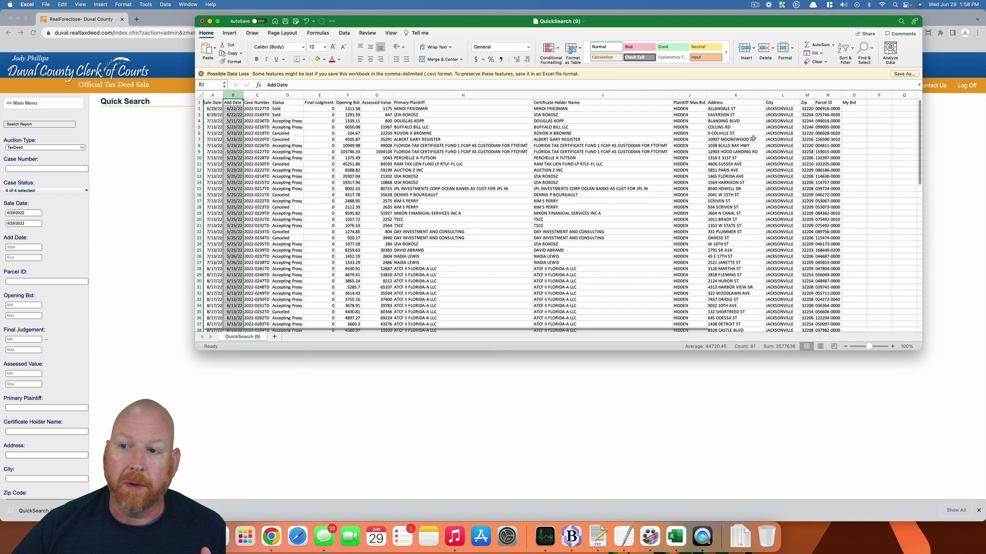
{"action": "scroll", "coordinate": [753, 138], "scroll_direction": "left", "scroll_amount": 1}
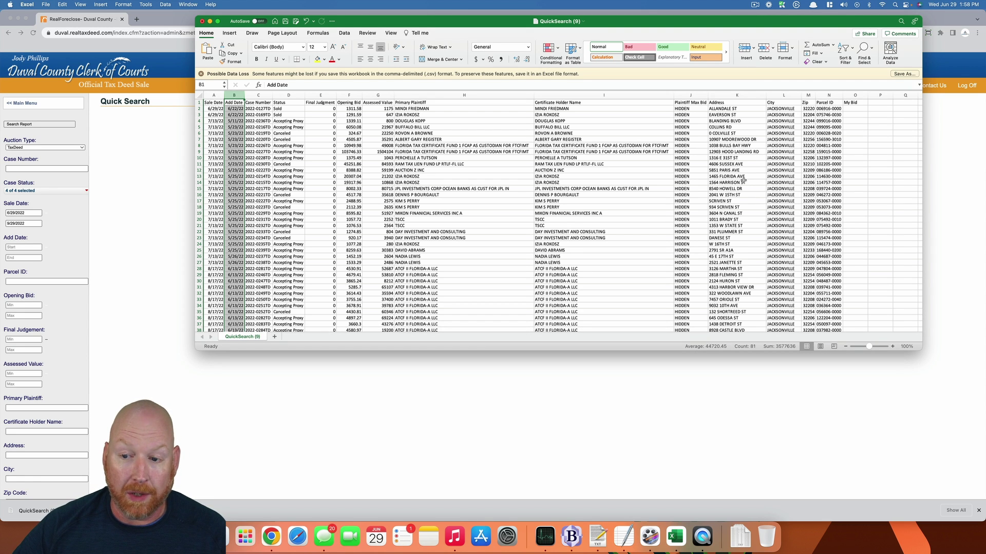
{"action": "left_click", "coordinate": [725, 115]}
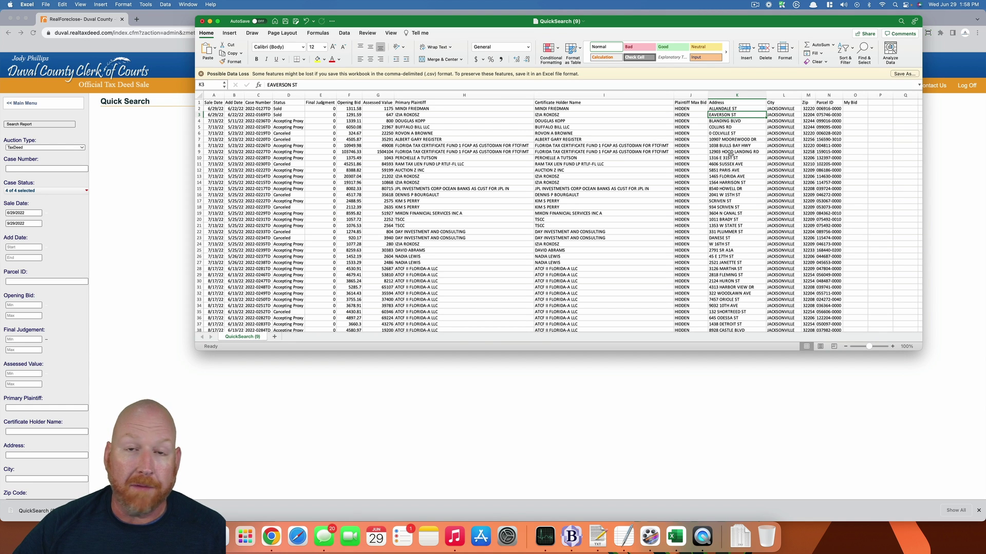
{"action": "left_click", "coordinate": [828, 117]}
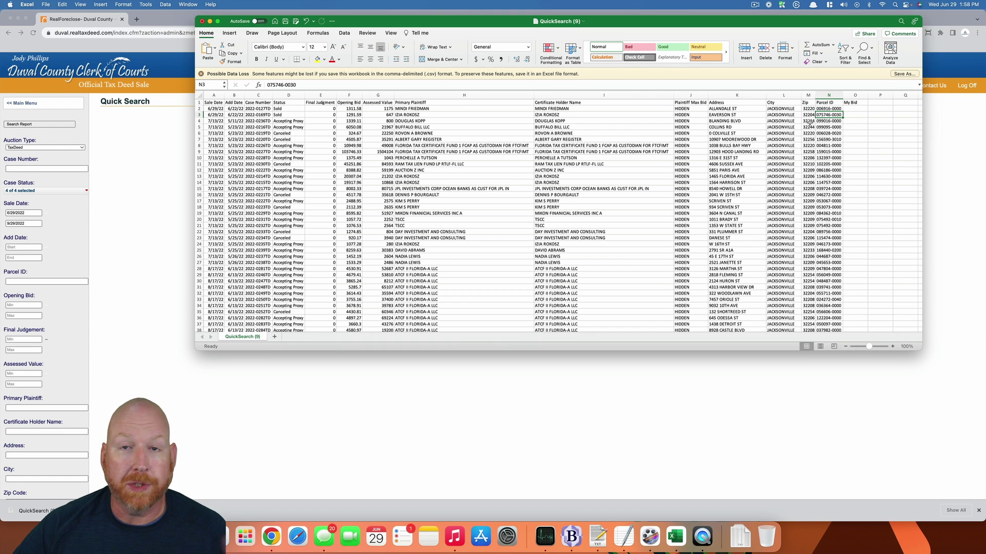
- Switch to Chrome, search for "duval county property appraiser site" in a new tab and open the appraiser's real estate property search
{"action": "left_click", "coordinate": [137, 20]}
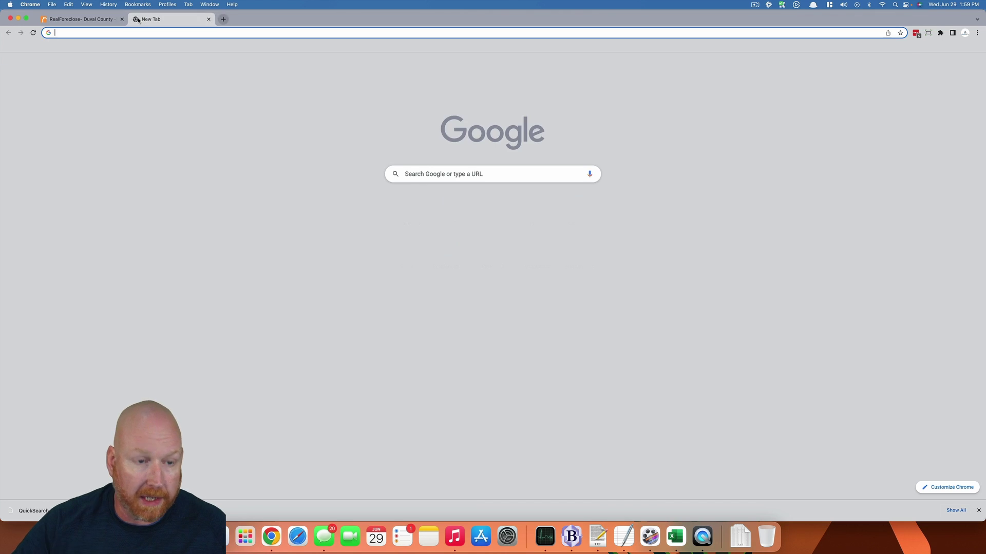
{"action": "type", "text": "duval county"}
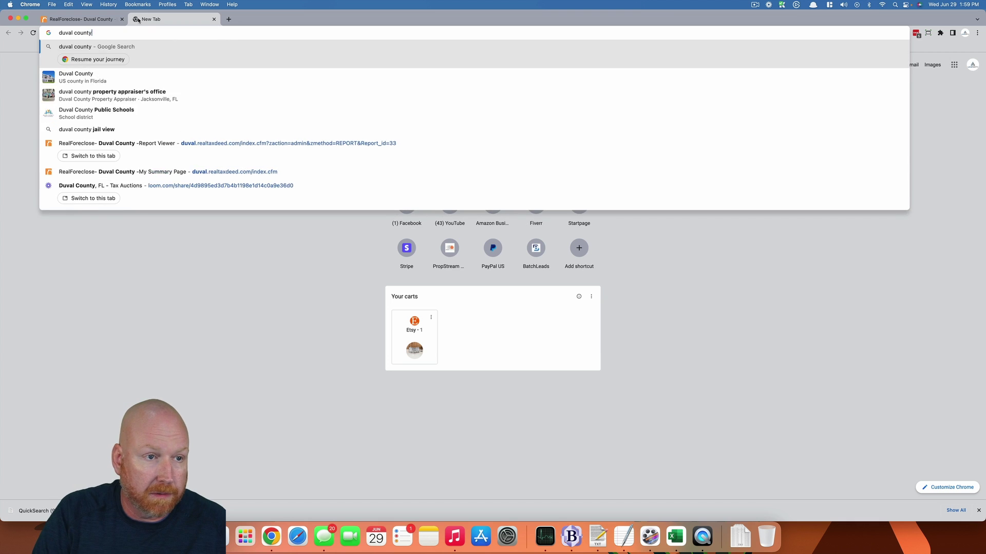
{"action": "type", "text": " property appraiser sit"}
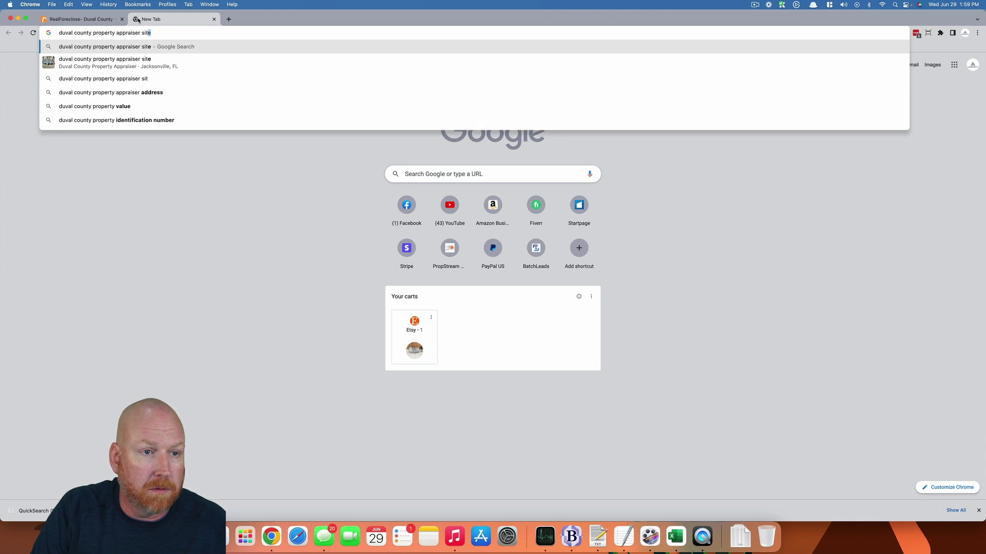
{"action": "key", "text": "Return"}
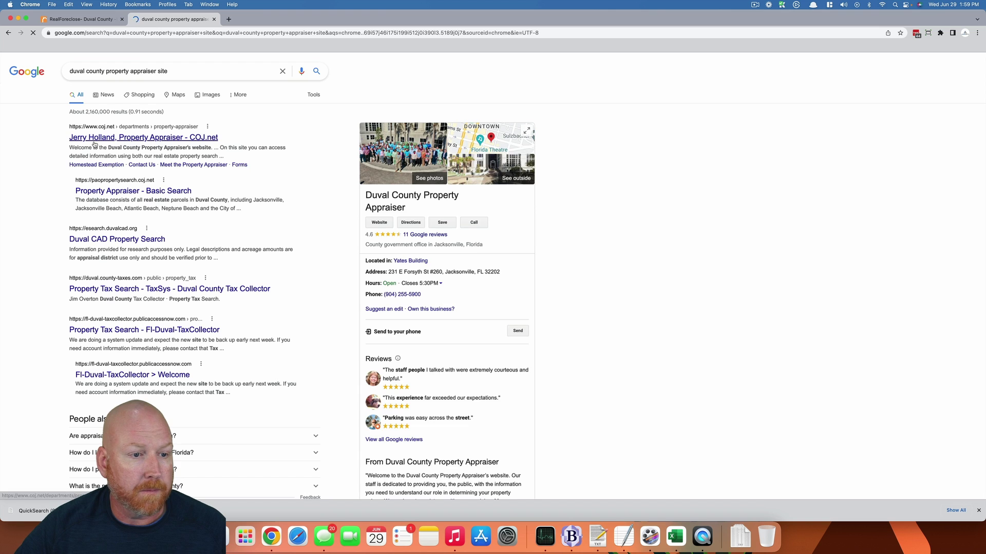
{"action": "left_click", "coordinate": [96, 138]}
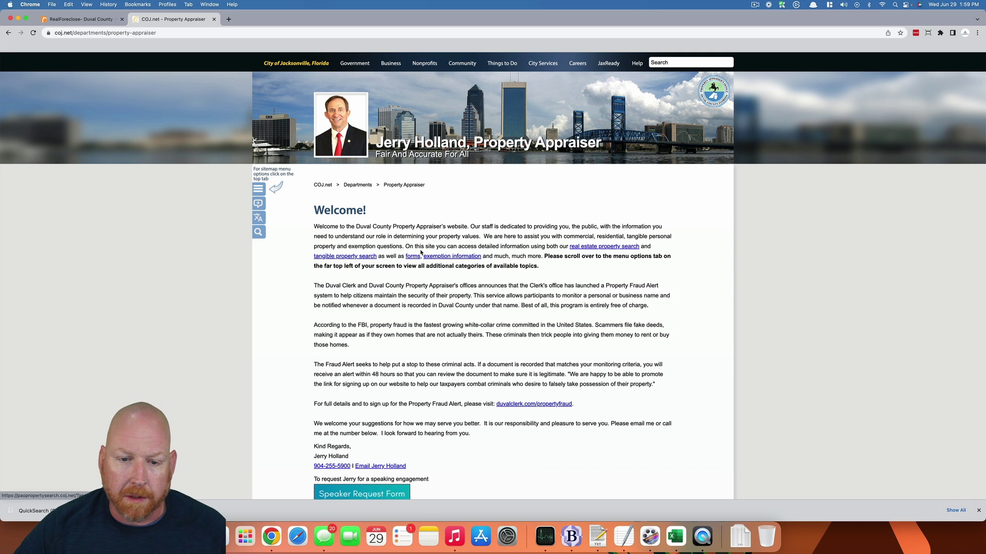
{"action": "left_click", "coordinate": [603, 246]}
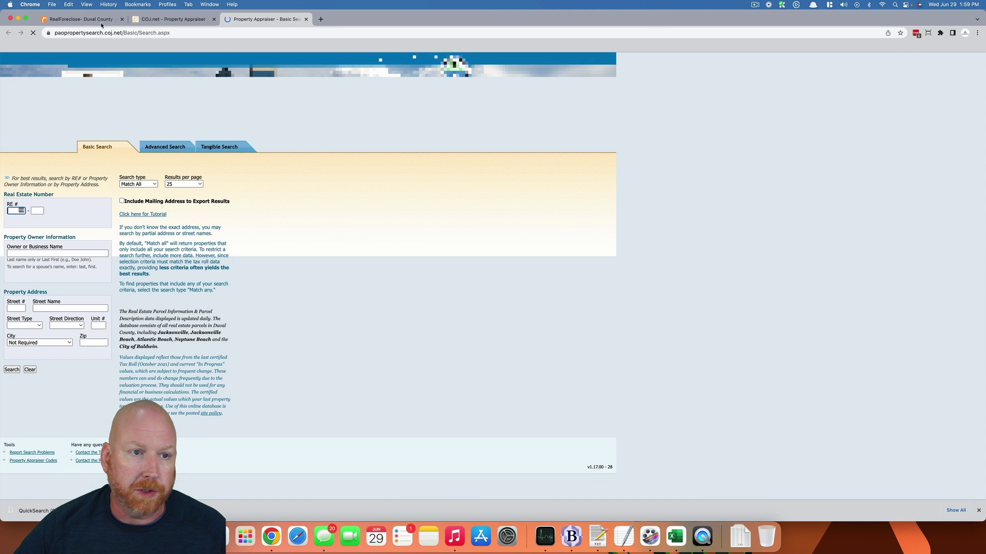
- Switch back to the QuickSearch spreadsheet in Excel and add filters to all column headers
{"action": "left_click", "coordinate": [681, 542]}
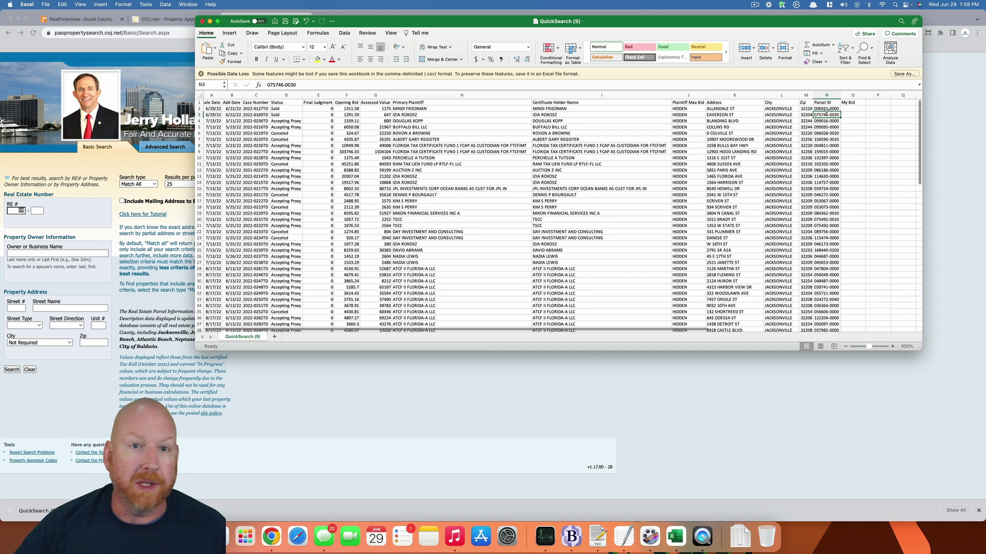
{"action": "scroll", "coordinate": [826, 109], "scroll_direction": "right", "scroll_amount": 1}
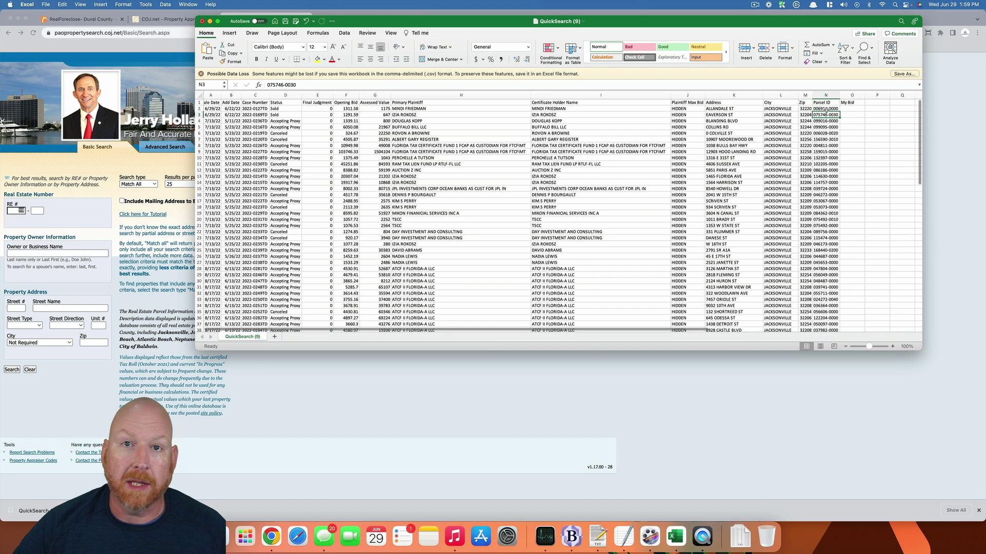
{"action": "left_click", "coordinate": [734, 115]}
{"action": "left_click", "coordinate": [690, 149]}
{"action": "scroll", "coordinate": [616, 175], "scroll_direction": "left", "scroll_amount": 2}
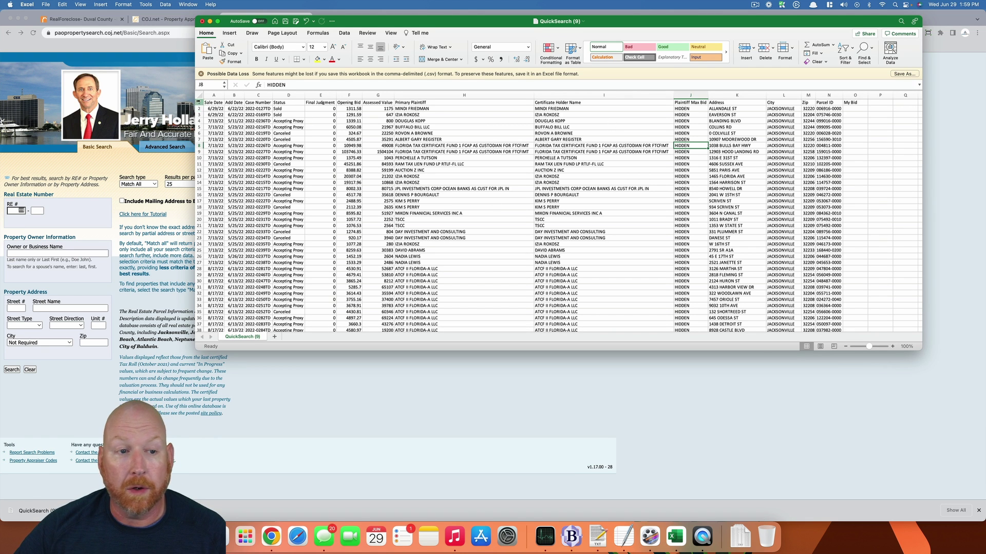
{"action": "left_click", "coordinate": [199, 95]}
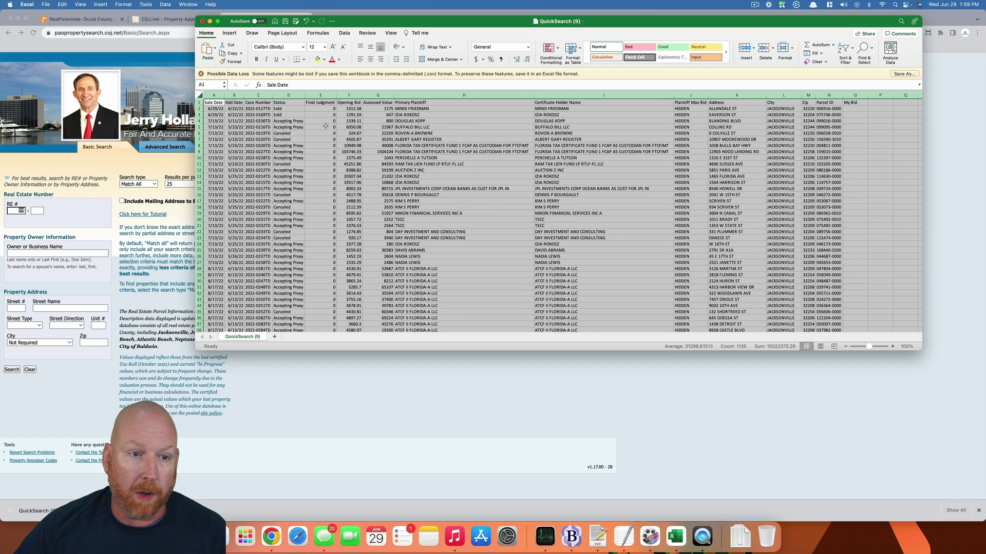
{"action": "left_click", "coordinate": [344, 32]}
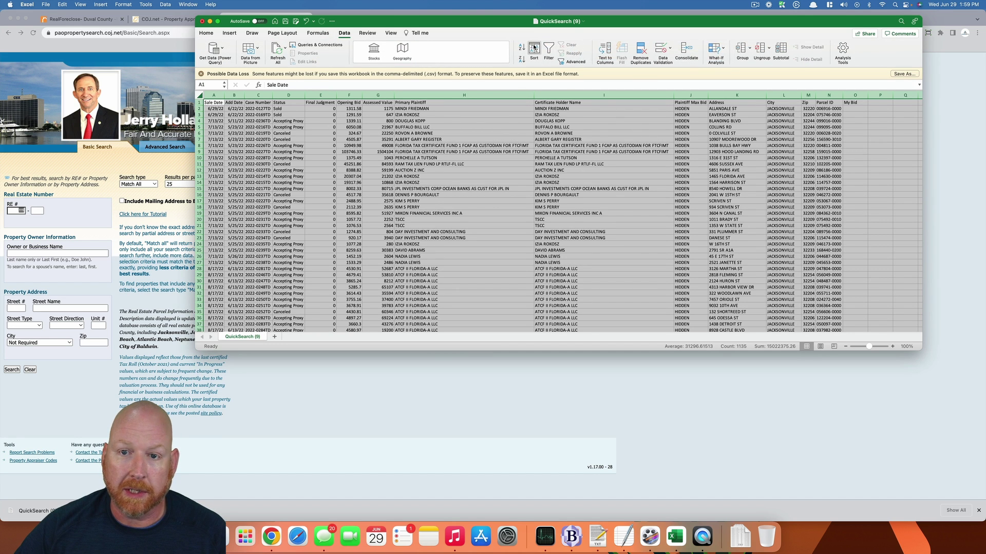
{"action": "left_click", "coordinate": [548, 48]}
{"action": "left_click", "coordinate": [349, 158]}
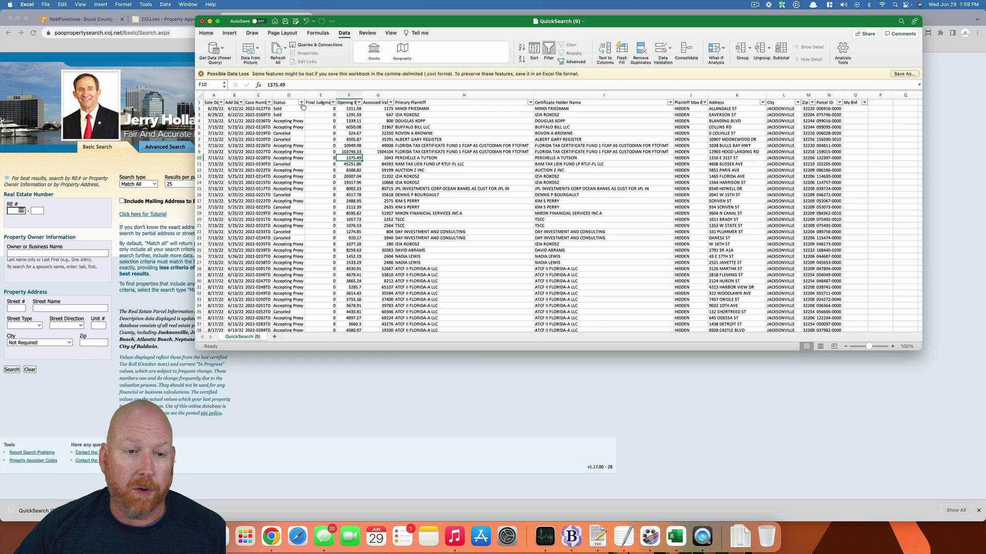
- Filter the Status column to show only Canceled and Sold records
{"action": "left_click", "coordinate": [302, 103]}
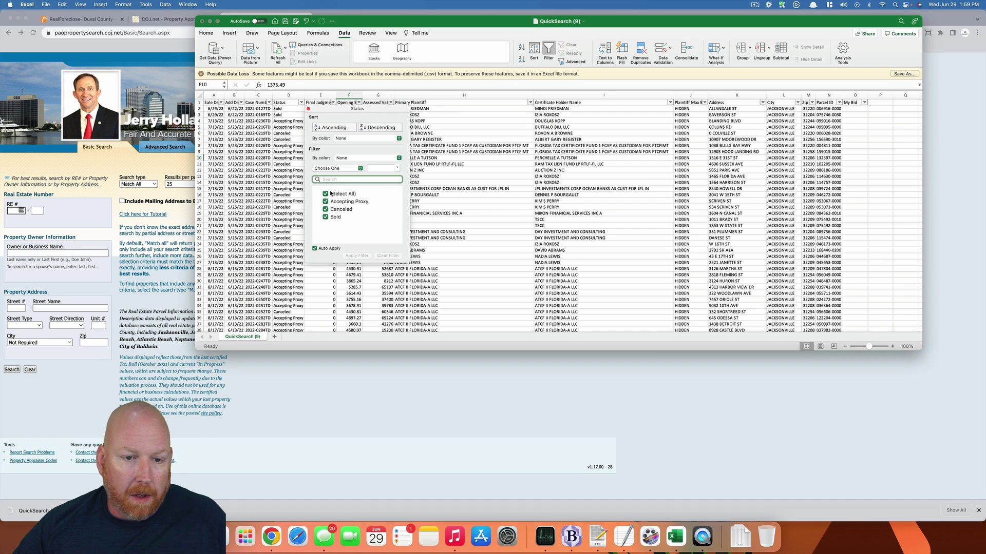
{"action": "left_click", "coordinate": [325, 194]}
{"action": "left_click", "coordinate": [325, 210]}
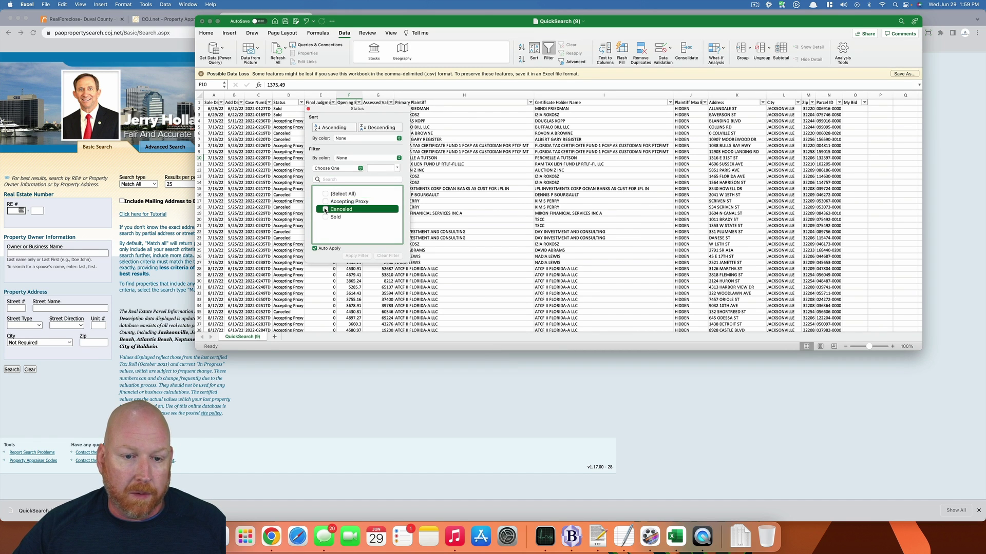
{"action": "left_click", "coordinate": [325, 238]}
{"action": "left_click", "coordinate": [282, 221]}
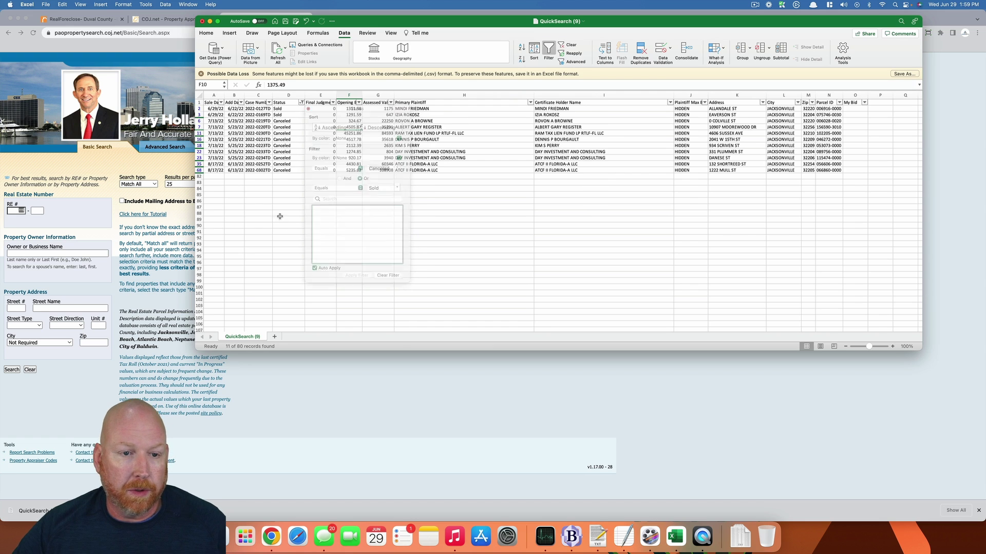
- Delete all the filtered Sold and Canceled property rows and clear the filter to show the remaining records
{"action": "left_click", "coordinate": [199, 109]}
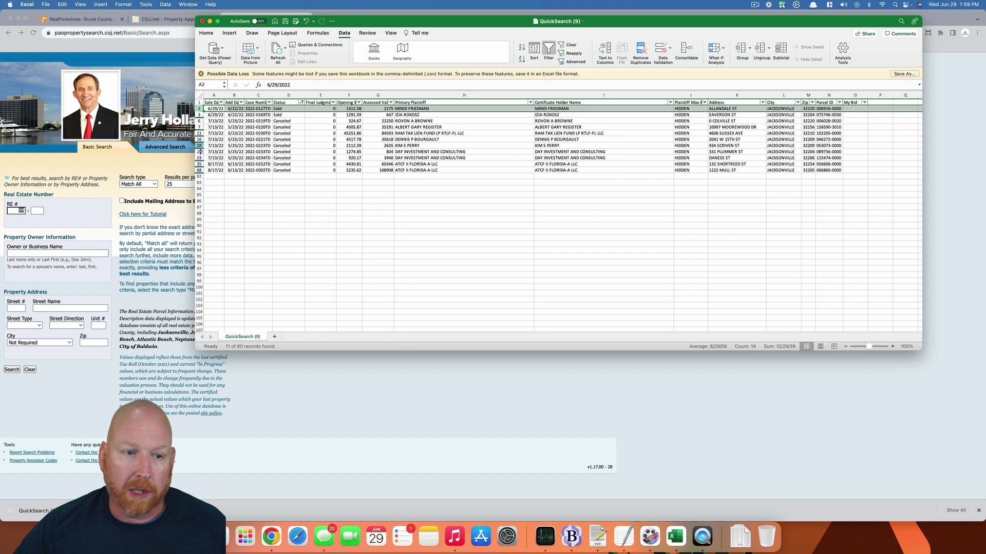
{"action": "left_click", "coordinate": [199, 170], "text": "shift"}
{"action": "right_click", "coordinate": [200, 170]}
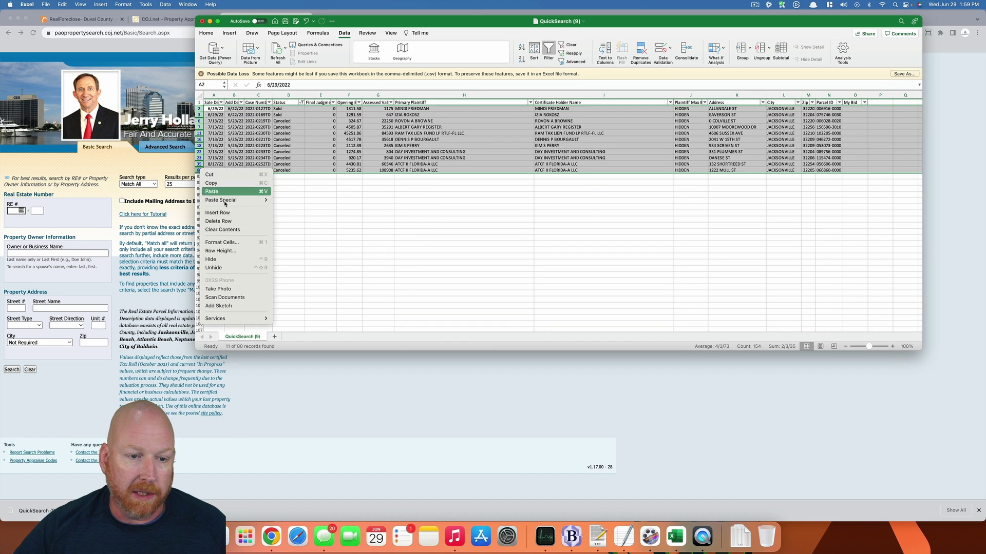
{"action": "left_click", "coordinate": [218, 221]}
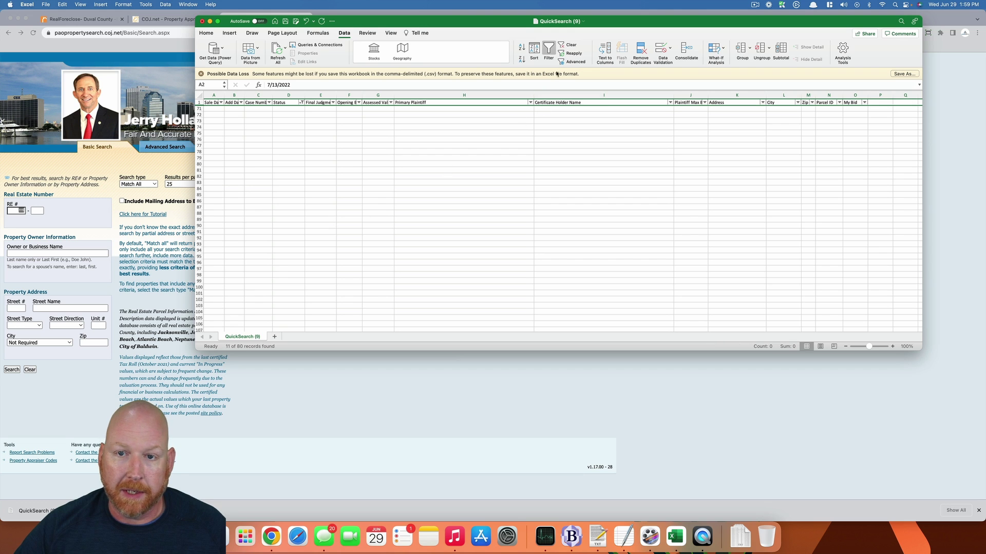
{"action": "left_click", "coordinate": [571, 46]}
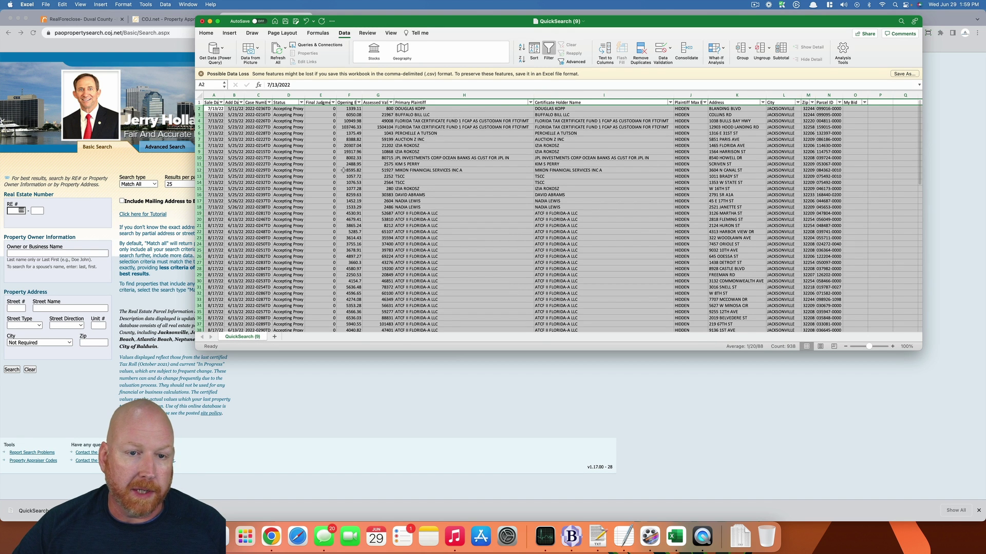
{"action": "left_click", "coordinate": [349, 169]}
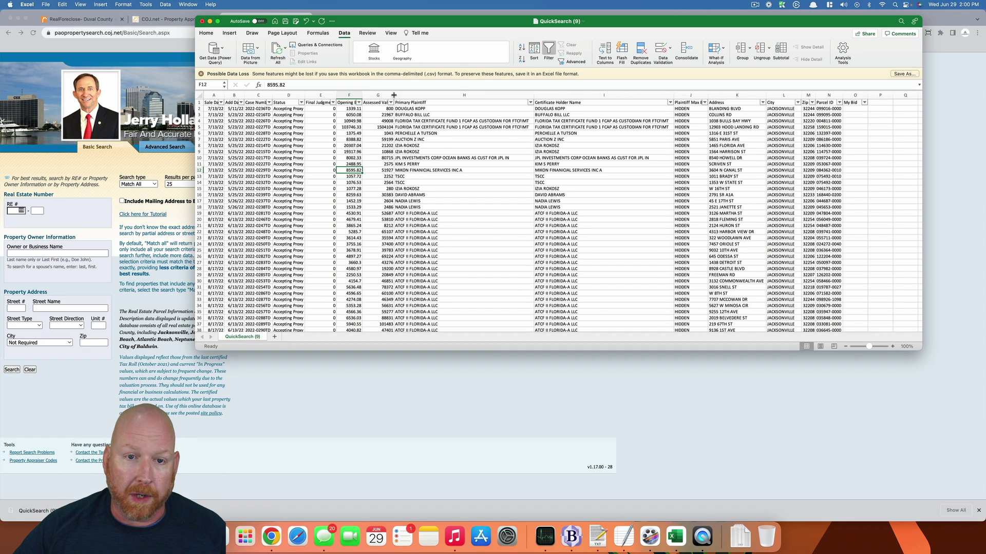
- Widen the Assessed Value column and filter it to show only records with values less than 15000
{"action": "left_click_drag", "start_coordinate": [394, 95], "coordinate": [414, 95]}
{"action": "left_click", "coordinate": [410, 103]}
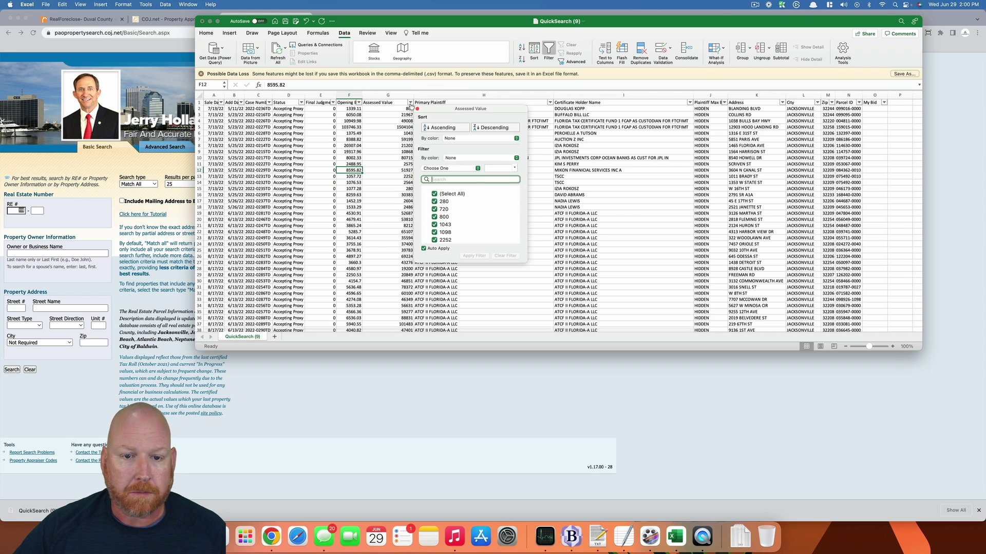
{"action": "left_click", "coordinate": [455, 169]}
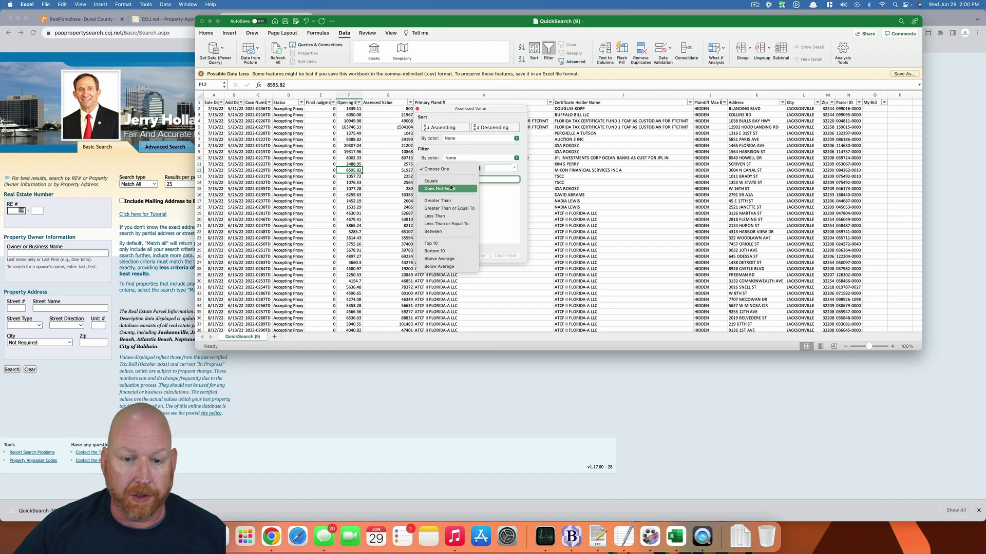
{"action": "left_click", "coordinate": [444, 217]}
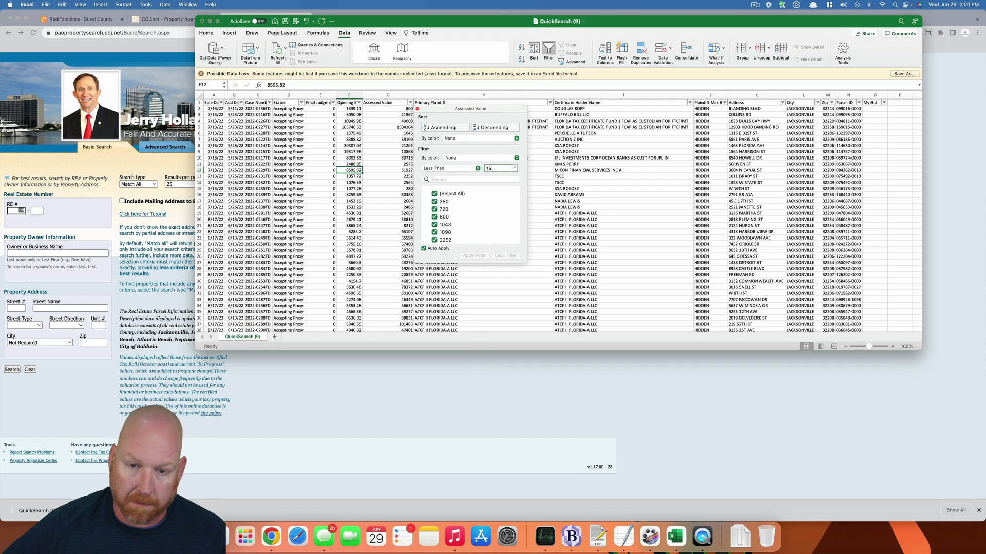
{"action": "key", "text": "Return"}
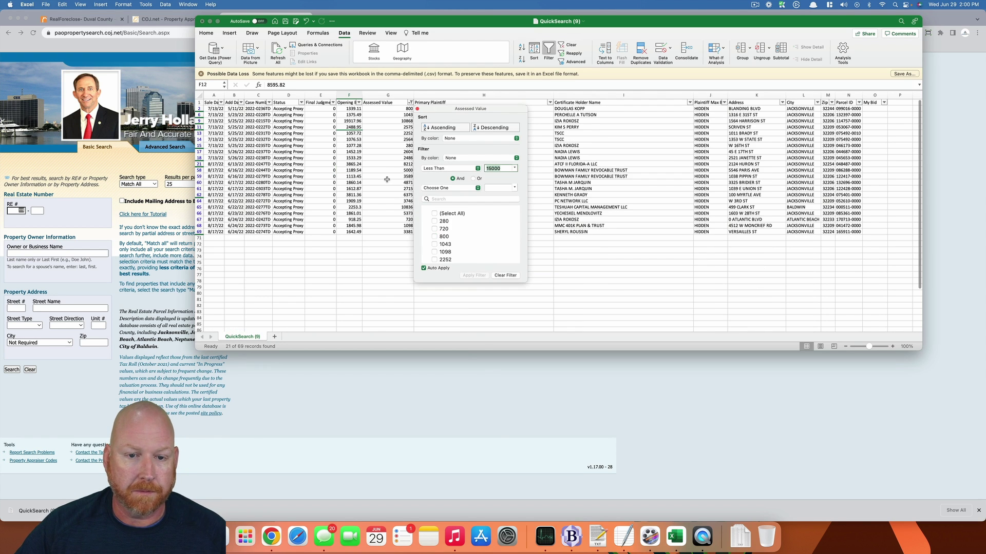
{"action": "left_click", "coordinate": [386, 179]}
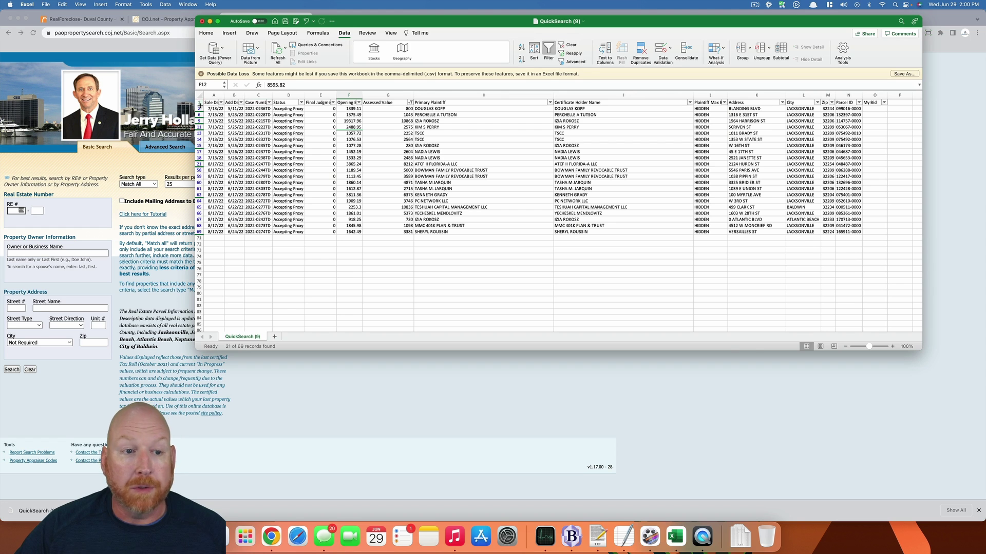
- Delete all the filtered rows with assessed values under 15000 and clear the filter to show the remaining records
{"action": "left_click", "coordinate": [199, 109]}
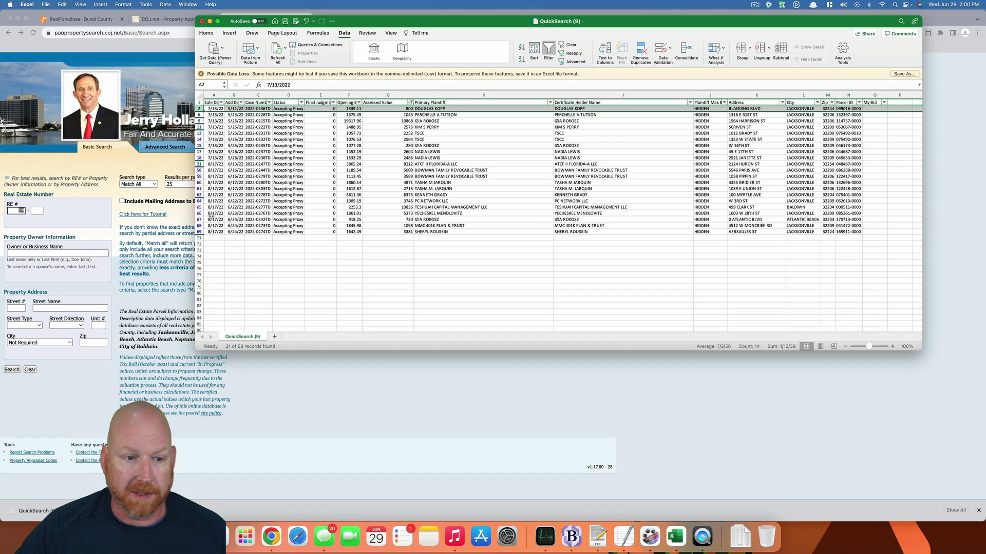
{"action": "left_click", "coordinate": [200, 231], "text": "shift"}
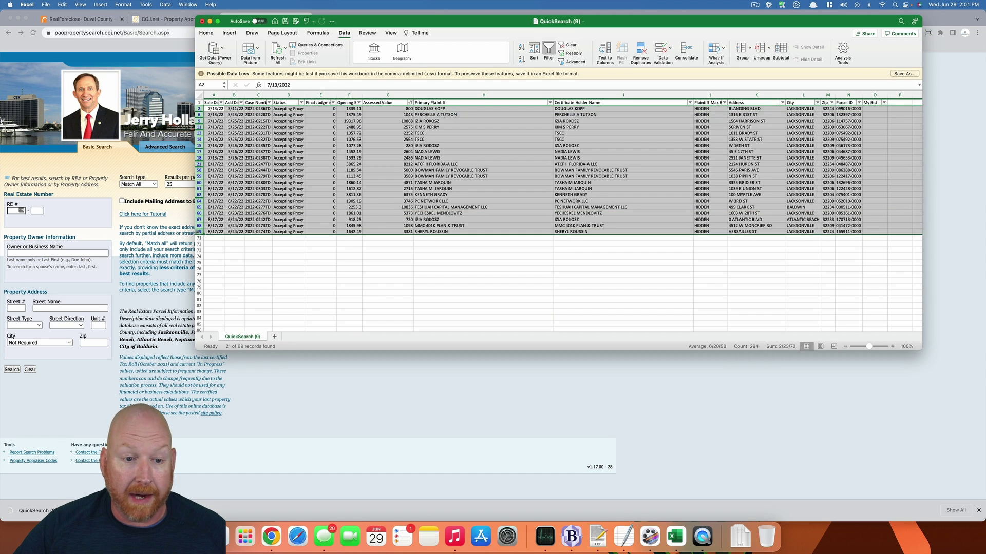
{"action": "right_click", "coordinate": [207, 233]}
{"action": "left_click", "coordinate": [238, 283]}
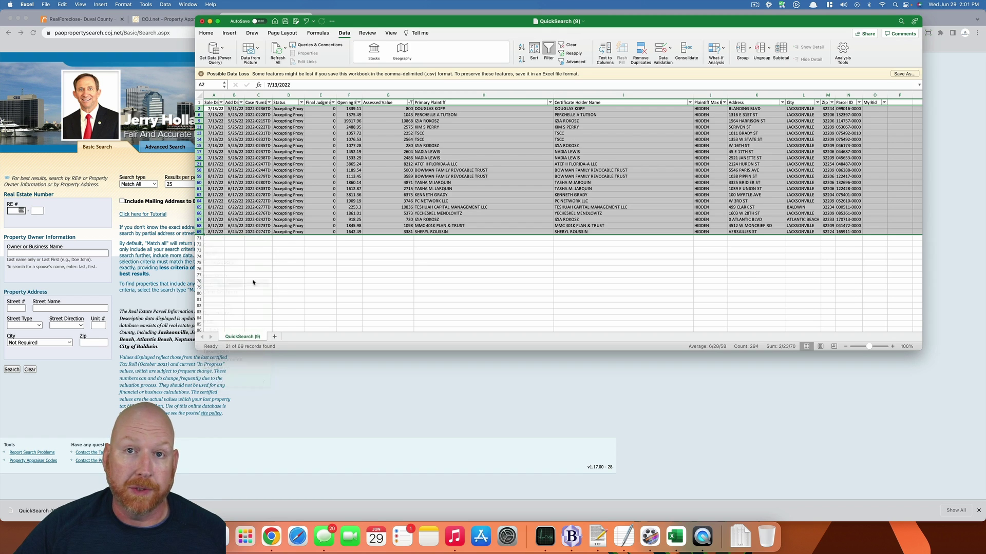
{"action": "left_click", "coordinate": [570, 45]}
{"action": "left_click", "coordinate": [391, 159]}
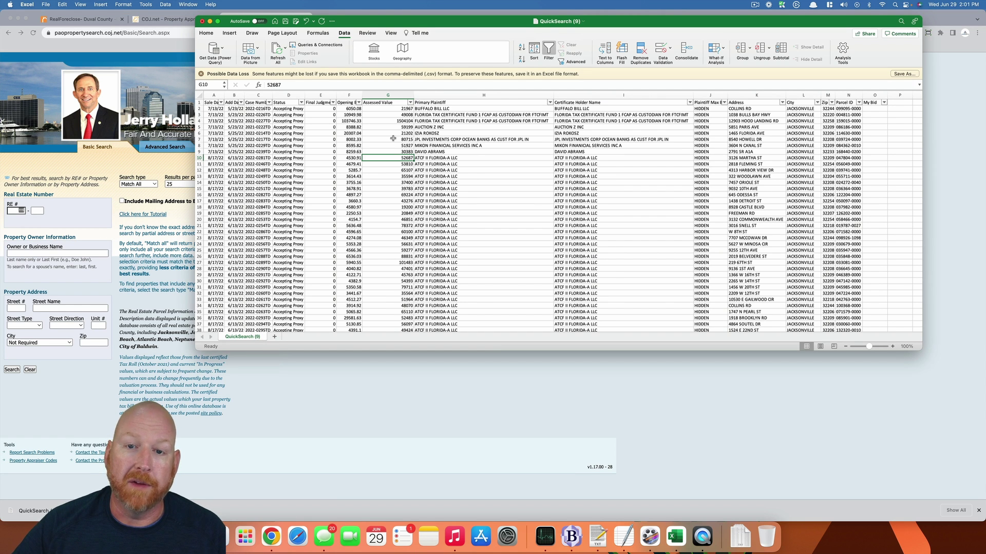
- Review the remaining properties' addresses and parcel IDs through to the end of the list
{"action": "scroll", "coordinate": [564, 144], "scroll_direction": "right", "scroll_amount": 2}
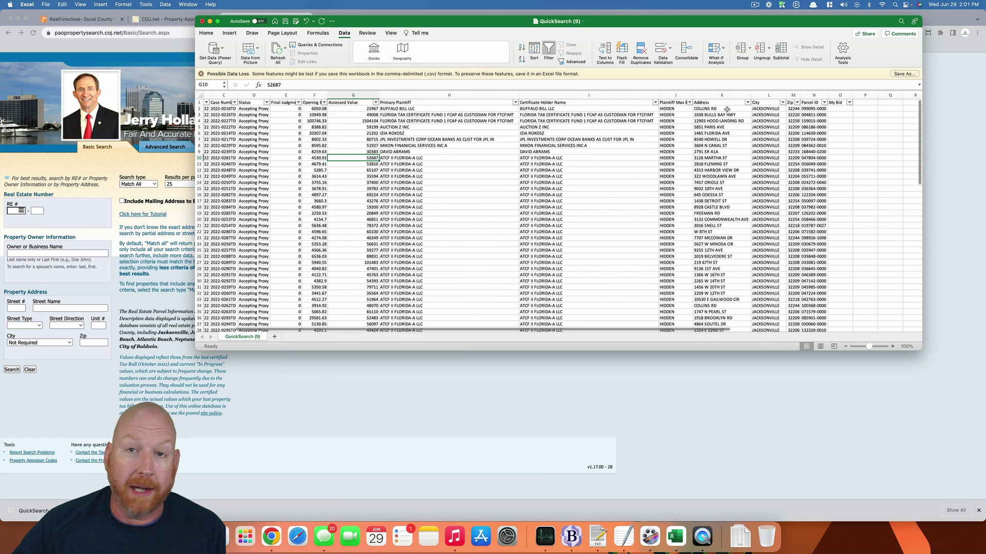
{"action": "scroll", "coordinate": [727, 109], "scroll_direction": "down", "scroll_amount": 10}
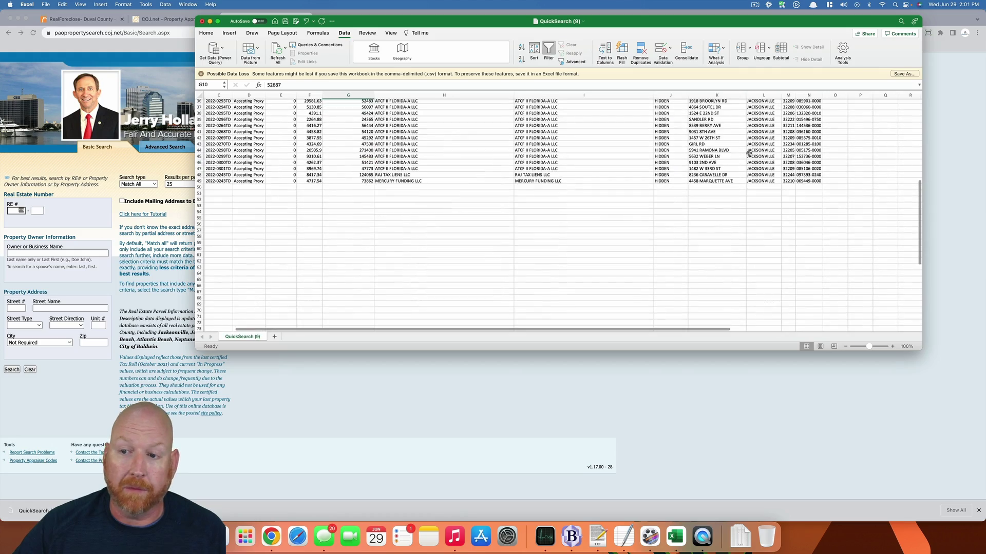
{"action": "scroll", "coordinate": [749, 153], "scroll_direction": "up", "scroll_amount": 10}
{"action": "scroll", "coordinate": [749, 153], "scroll_direction": "left", "scroll_amount": 2}
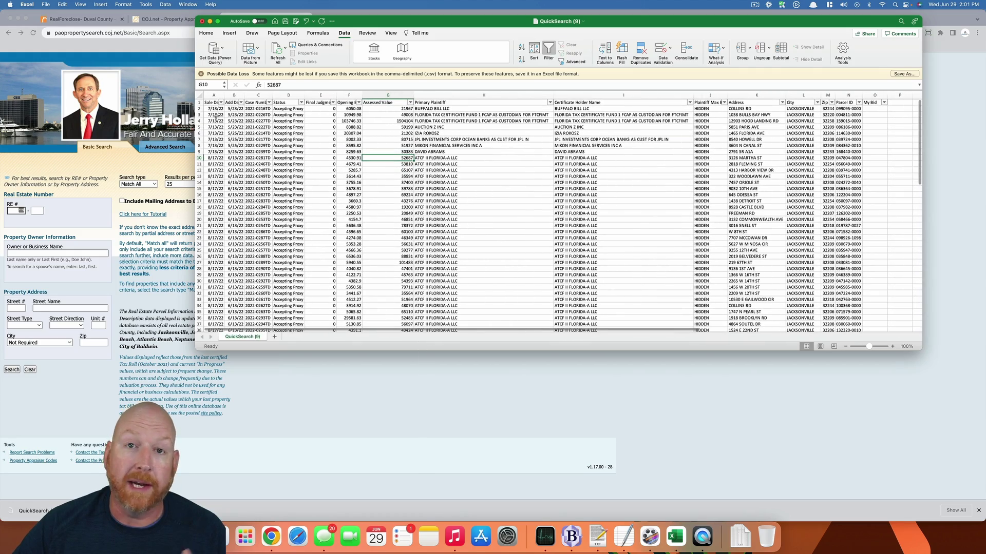